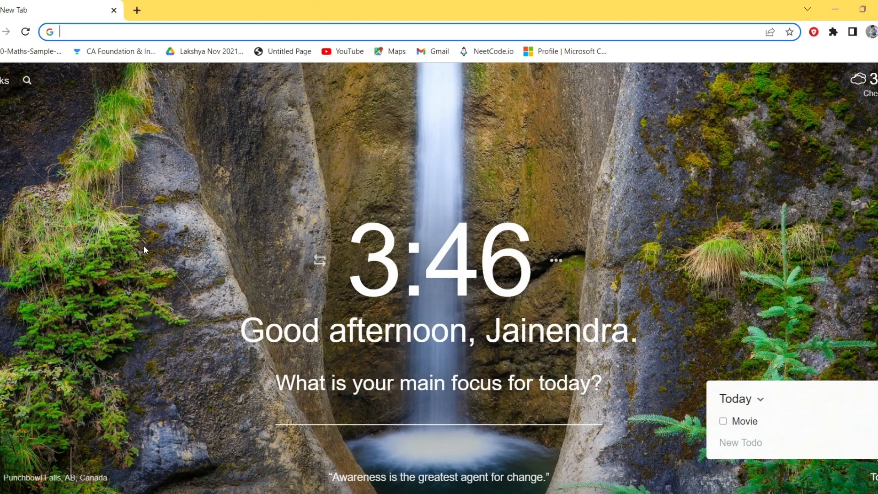
Search the web for "mysql" and open the official MySQL website from the results
text(mysql)
key(Return)
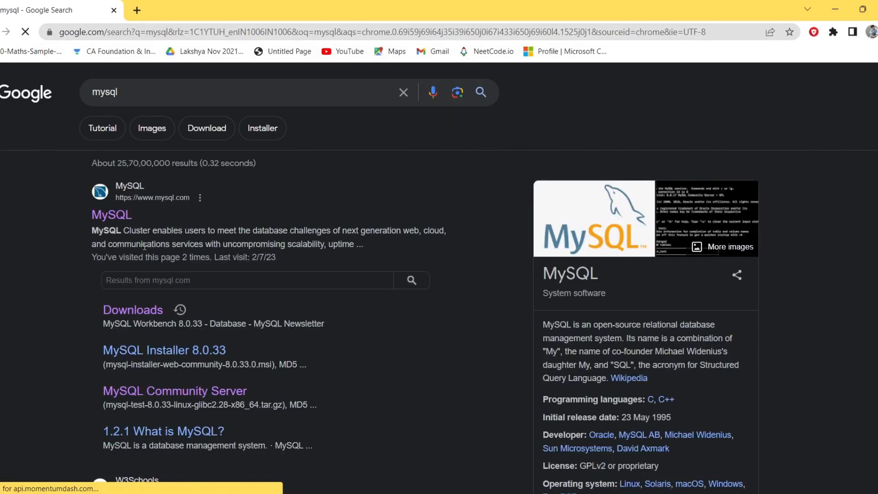
click(111, 214)
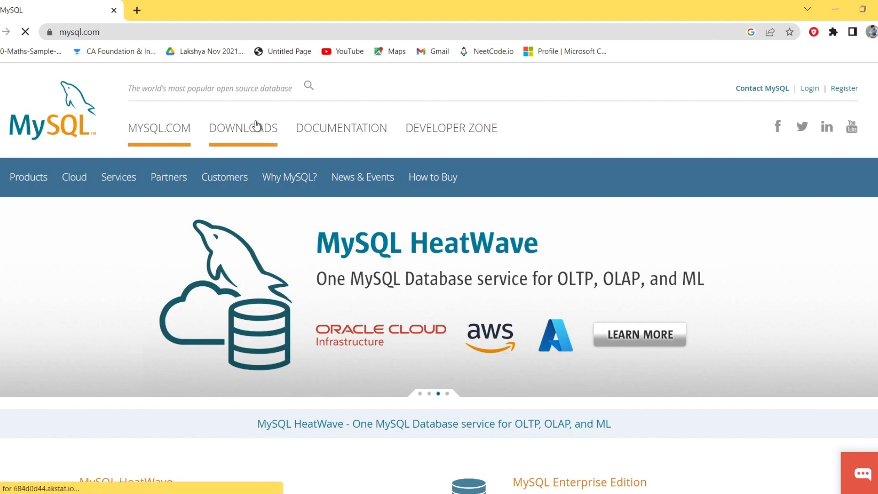
Go to the MySQL downloads page and open MySQL Community (GPL) Downloads
click(256, 124)
scroll(374, 359, down, 10)
scroll(375, 359, up, 3)
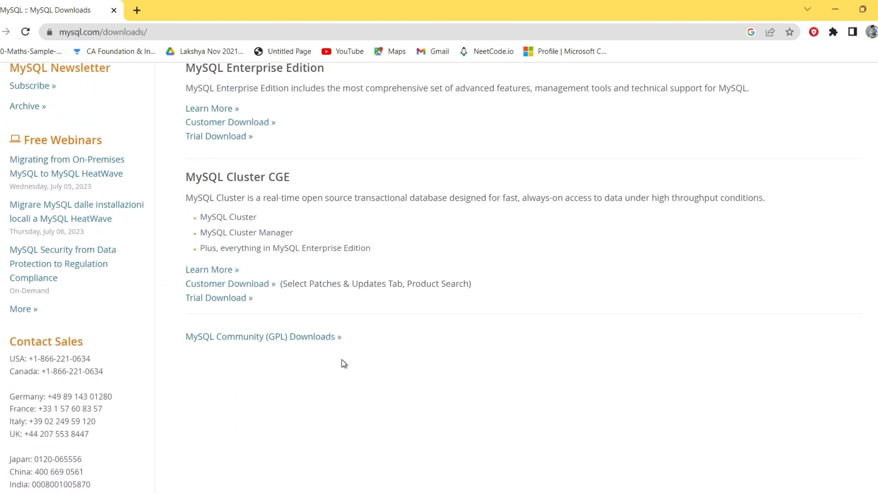
click(270, 340)
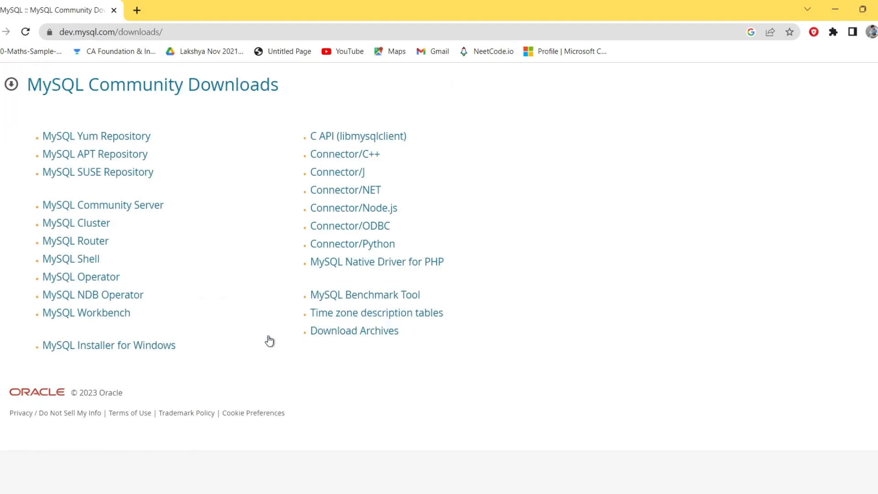
Open the MySQL Community Server page and follow its recommended MySQL Installer for Windows download
click(79, 207)
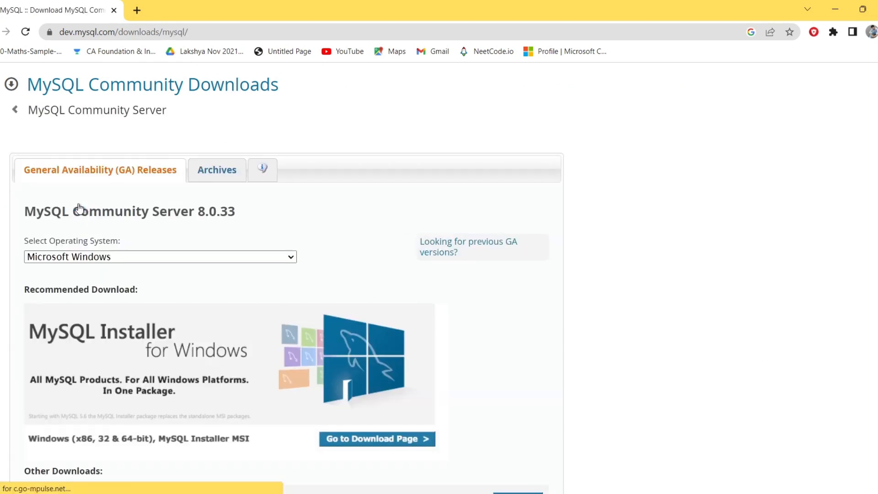
scroll(119, 329, down, 2)
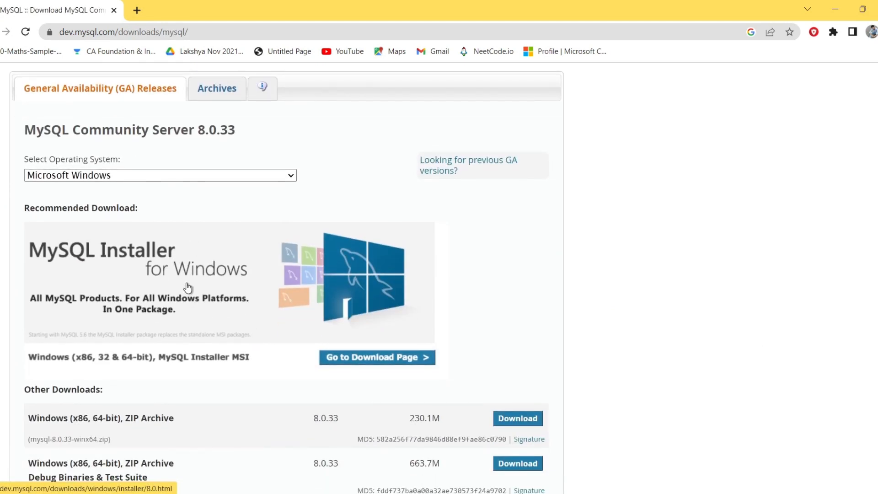
click(198, 251)
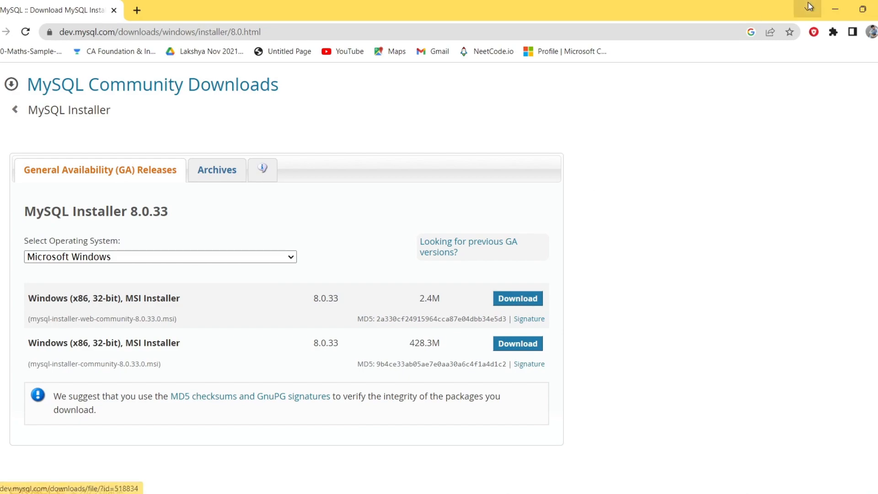
Minimize the browser, open the Downloads folder in File Explorer and run today's mysql-installer-web-community file
click(834, 12)
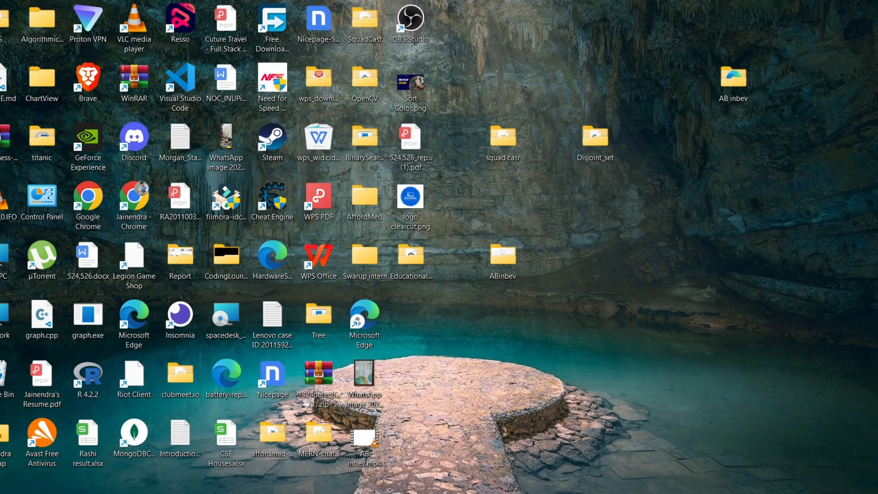
key(super+e)
click(26, 174)
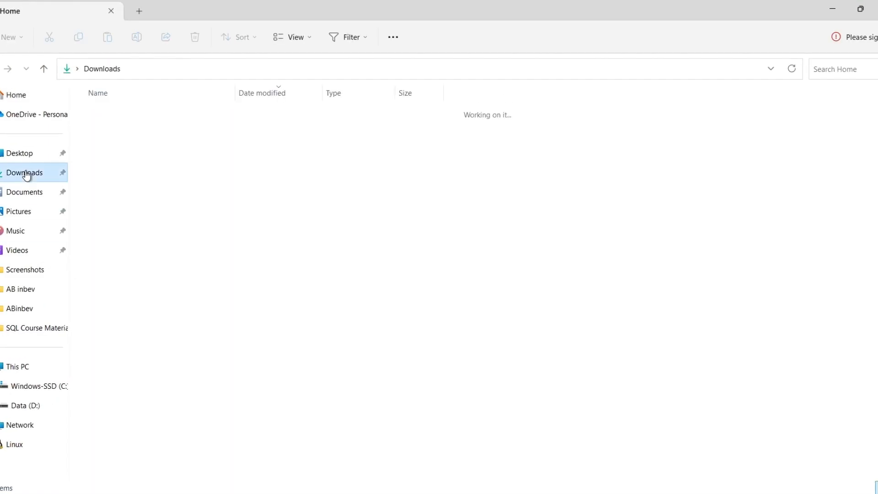
double_click(183, 127)
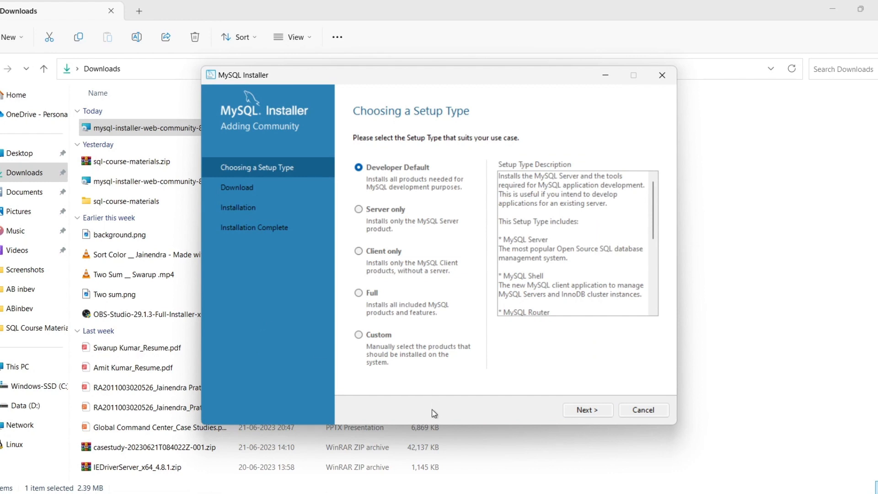
Accept the Developer Default setup type and download all the listed MySQL 8.0.33 products
click(594, 412)
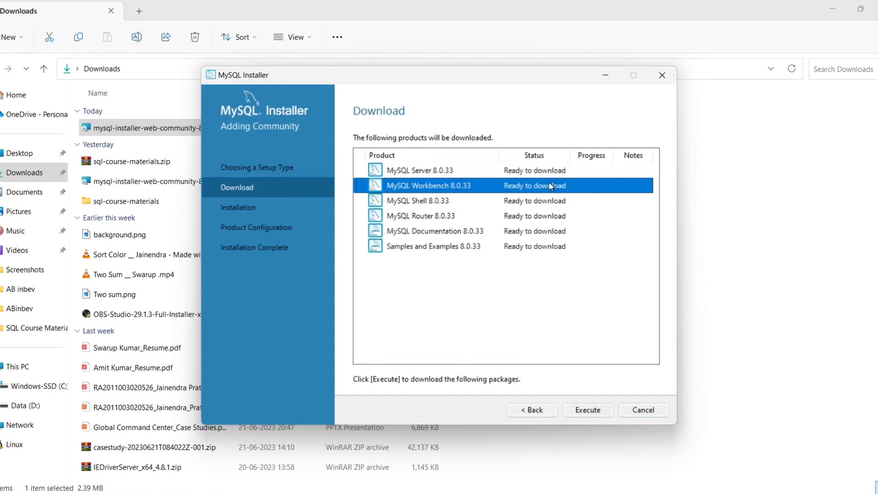
click(552, 217)
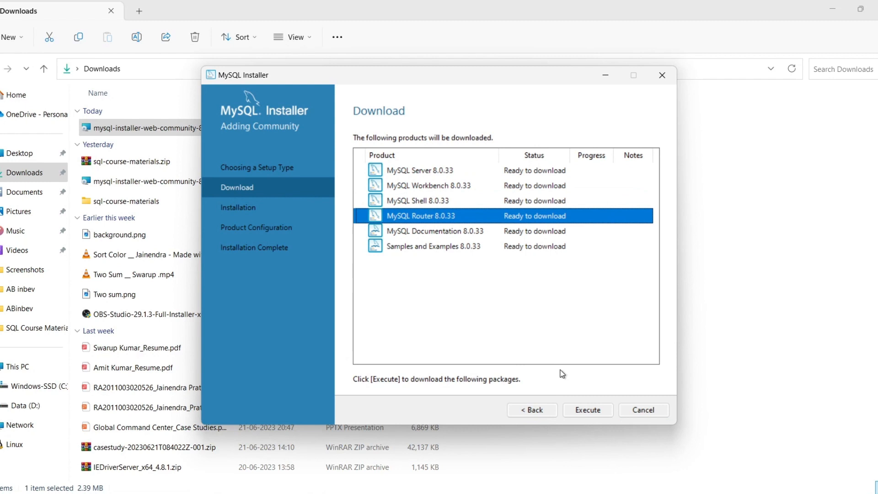
click(585, 411)
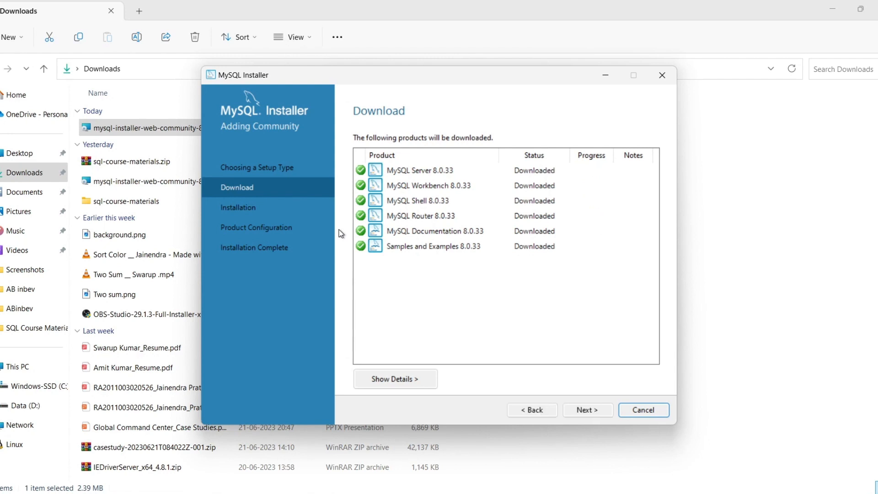
Install the downloaded MySQL products and continue to product configuration
click(587, 409)
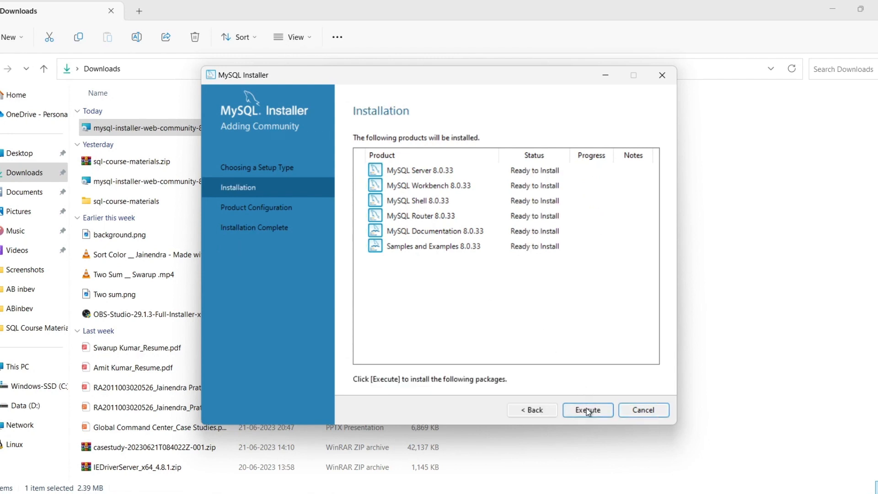
click(555, 219)
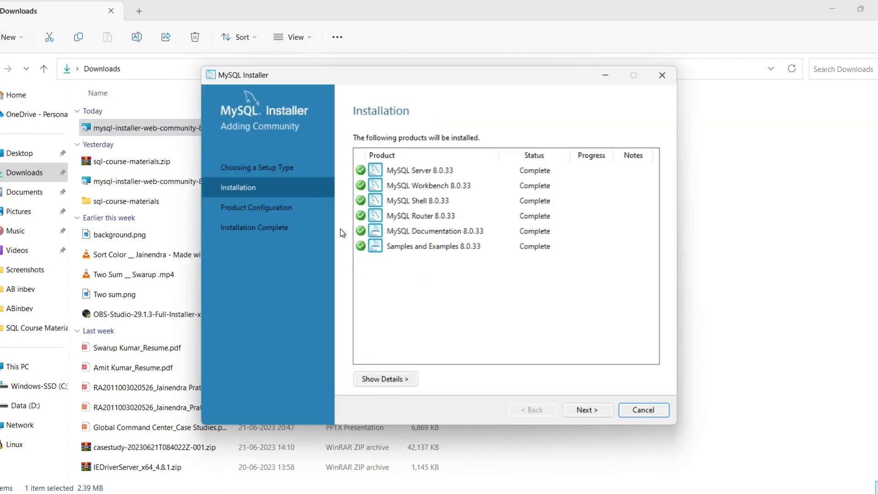
click(578, 410)
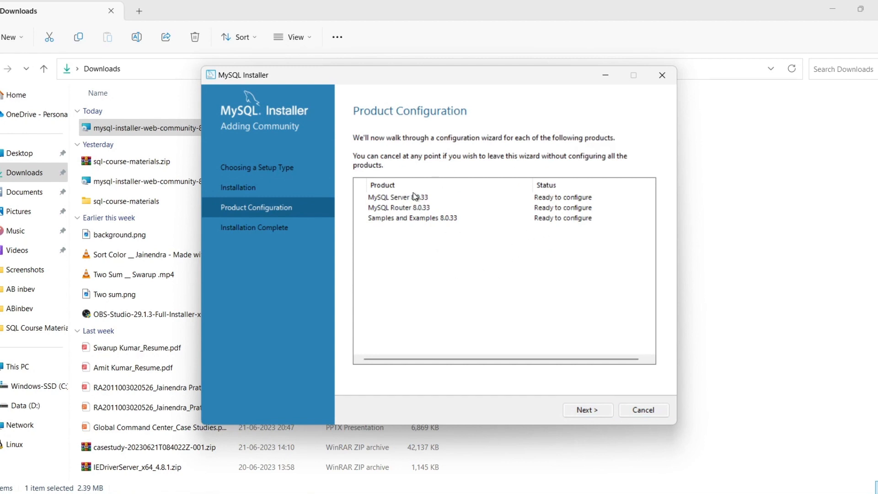
Configure MySQL Server as a Development Computer with TCP/IP on port 3306 and strong password encryption
click(596, 414)
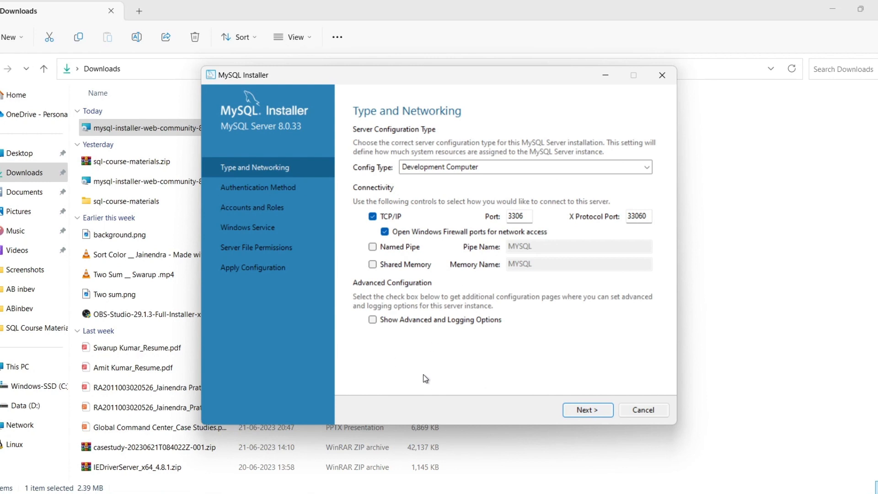
click(587, 411)
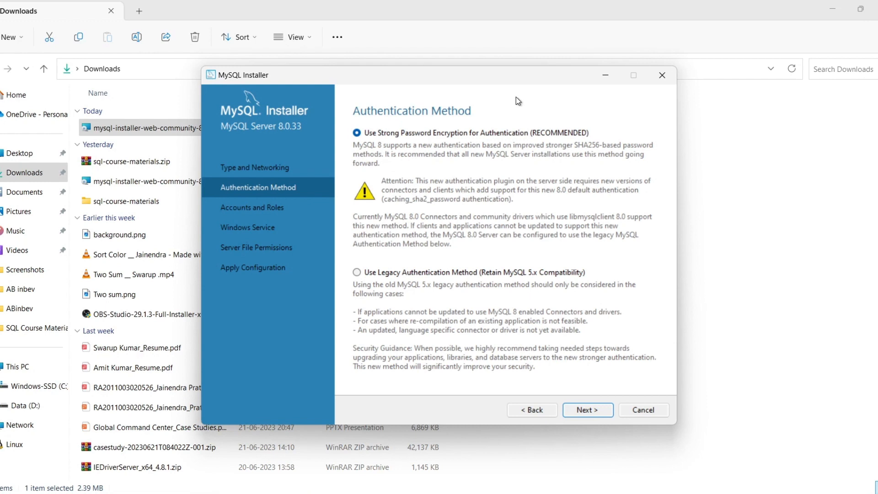
click(587, 408)
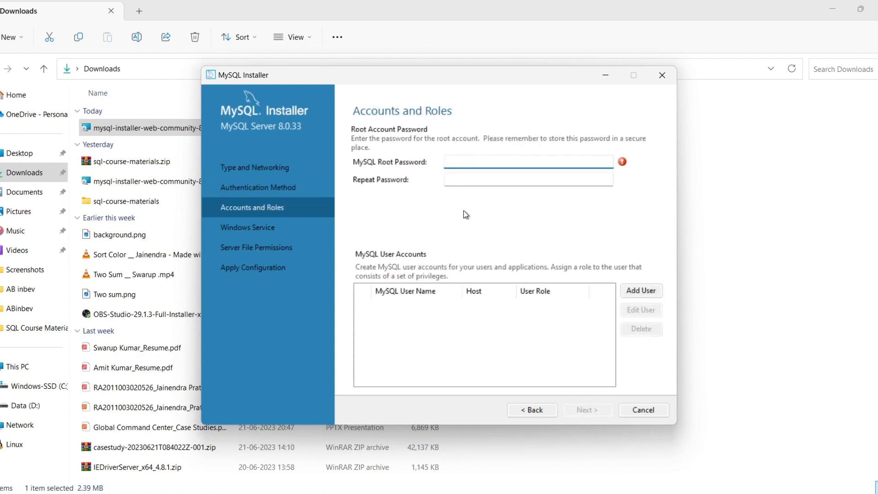
Enter the MySQL root password, repeat it for confirmation and continue to the Windows Service settings
text(root)
click(477, 181)
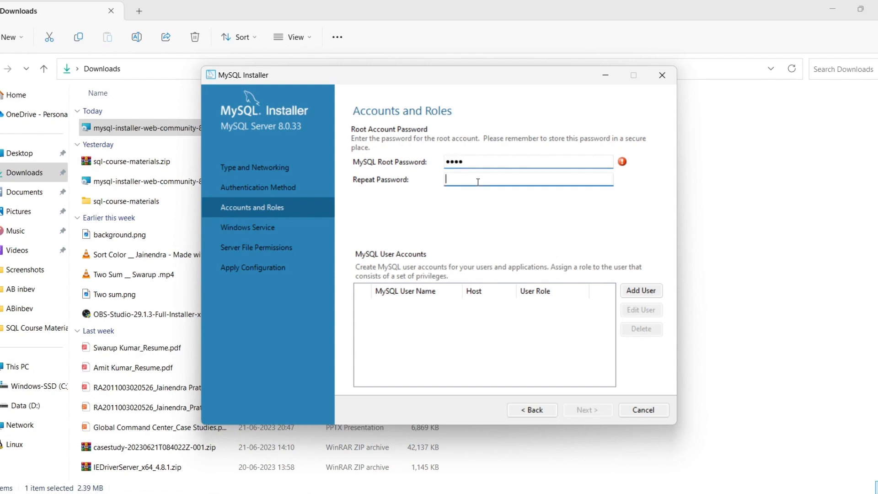
text(root)
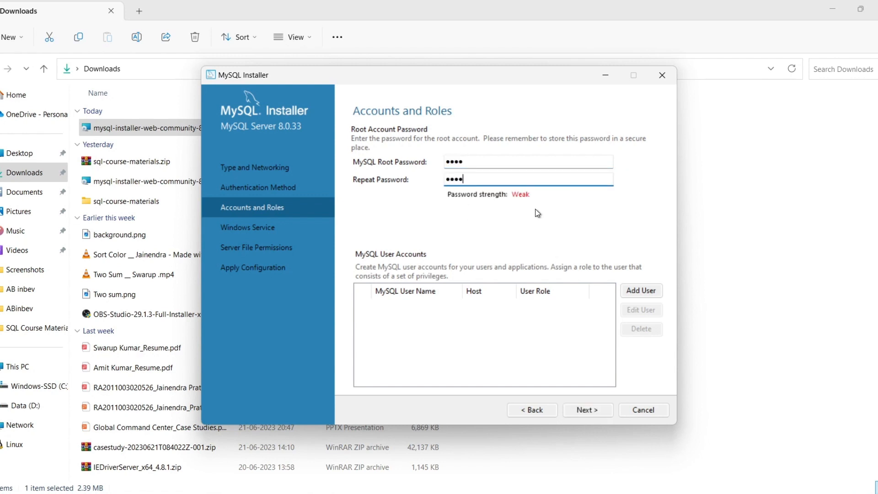
click(586, 410)
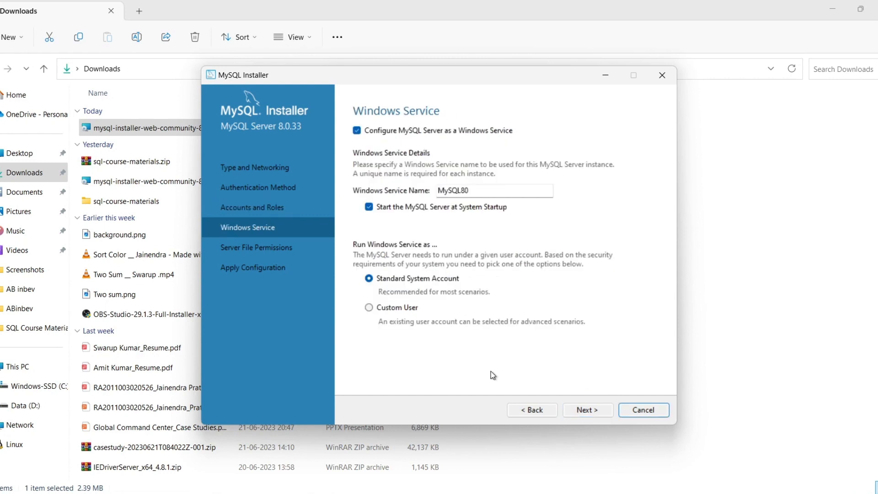
Accept the MySQL80 Windows service and full-access server file permissions, and apply the server configuration
click(581, 411)
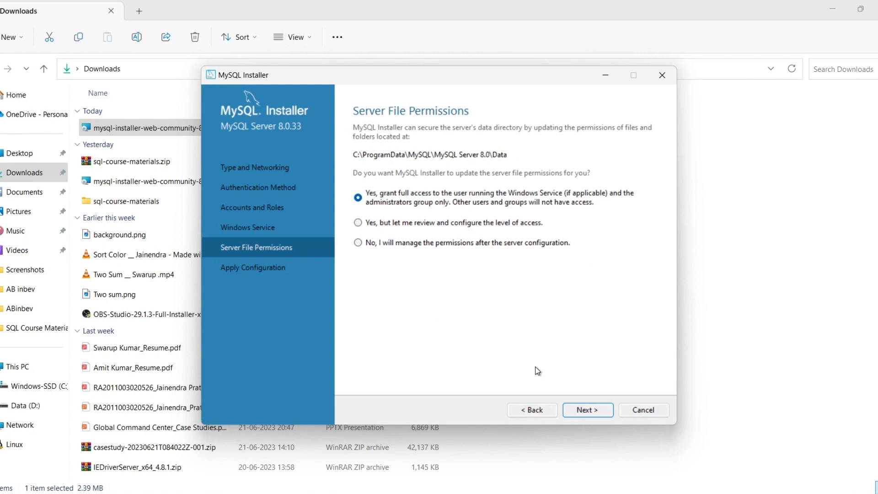
click(588, 410)
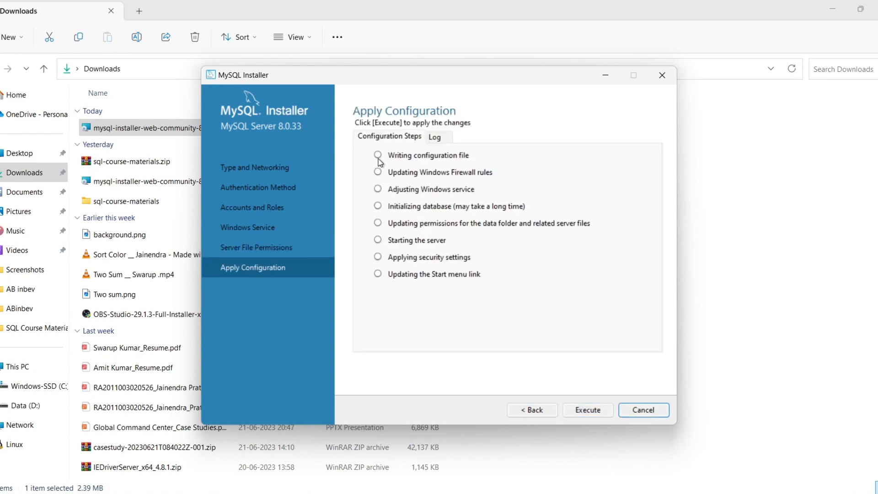
click(585, 409)
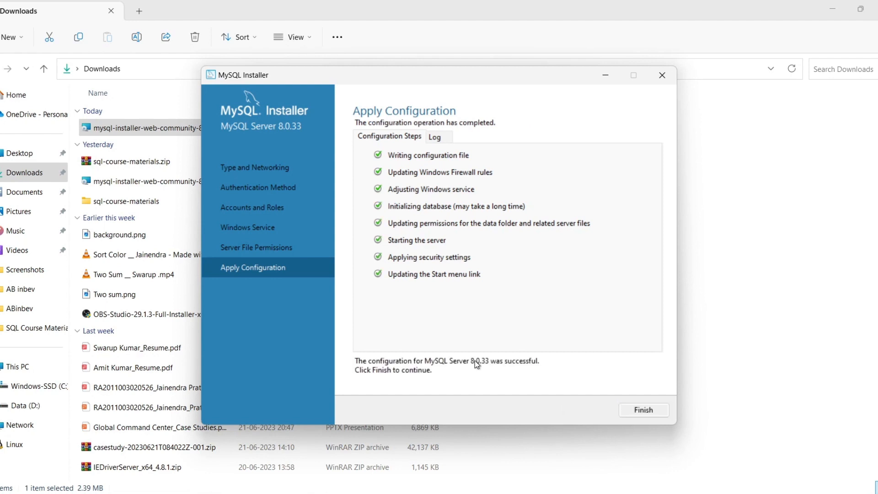
click(642, 411)
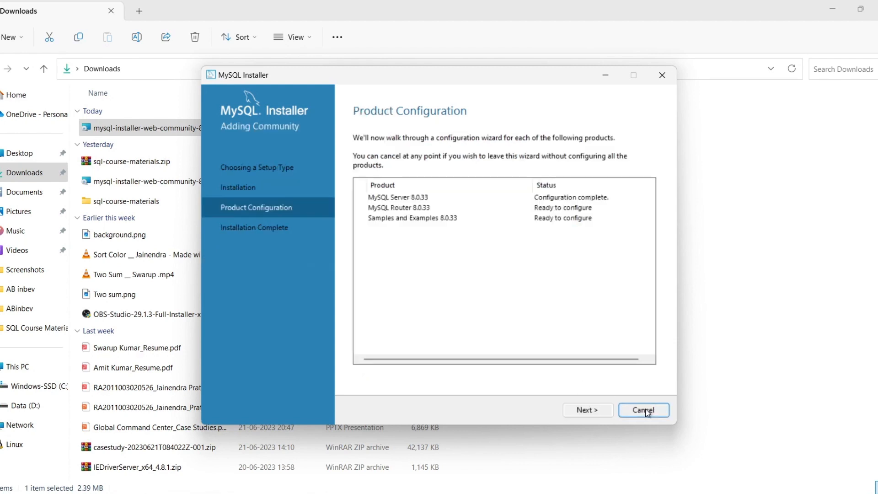
Finish the MySQL Router configuration without bootstrapping it and proceed to the Samples and Examples configuration
click(583, 410)
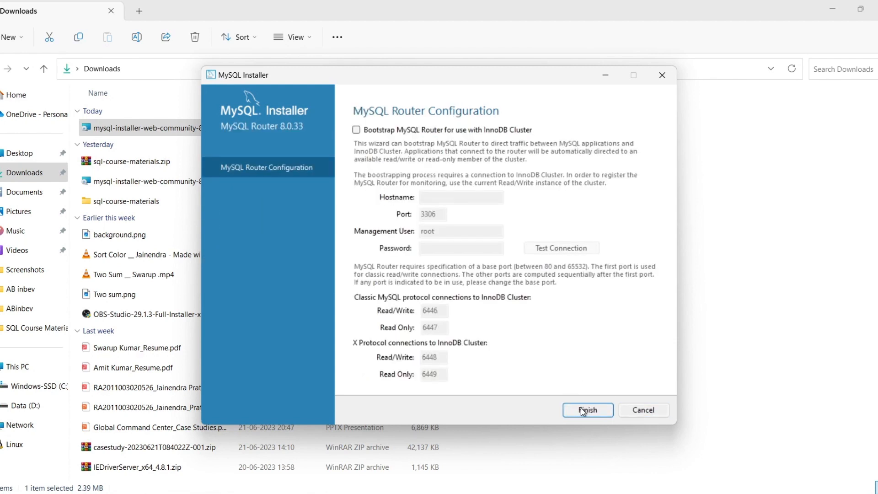
click(582, 410)
click(584, 410)
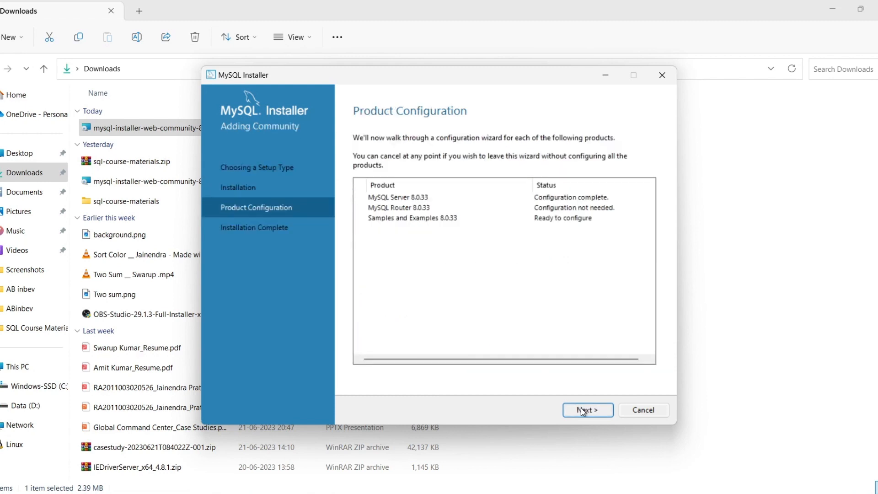
Enter the root account password, check the connection to MySQL Server 8.0.33 and continue
click(452, 330)
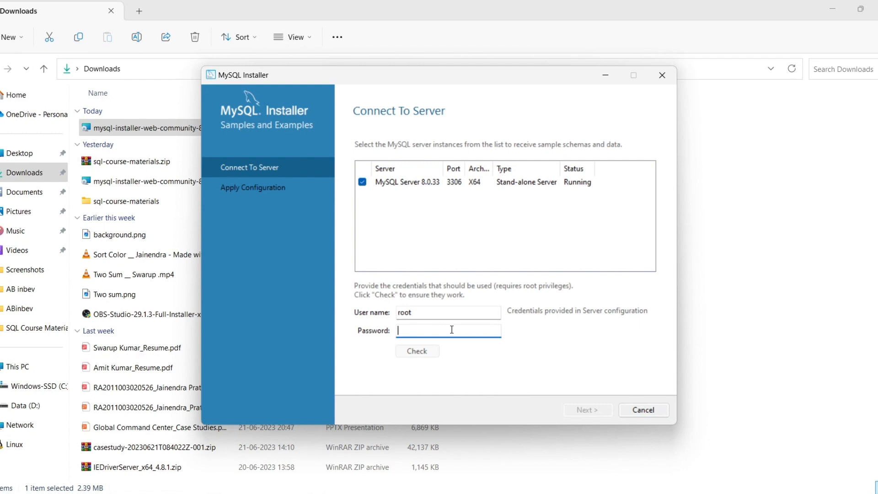
text(root)
click(416, 354)
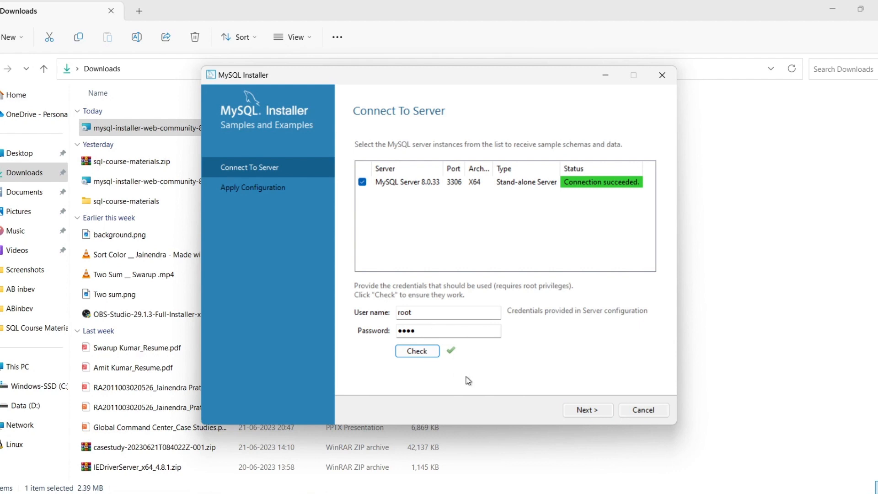
click(584, 410)
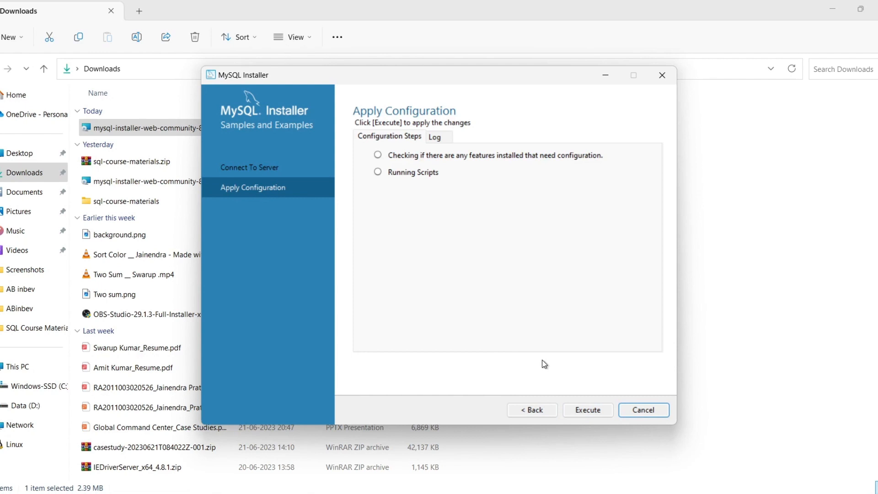
Apply the Samples and Examples configuration and finish the installation, starting MySQL Workbench and MySQL Shell
click(588, 413)
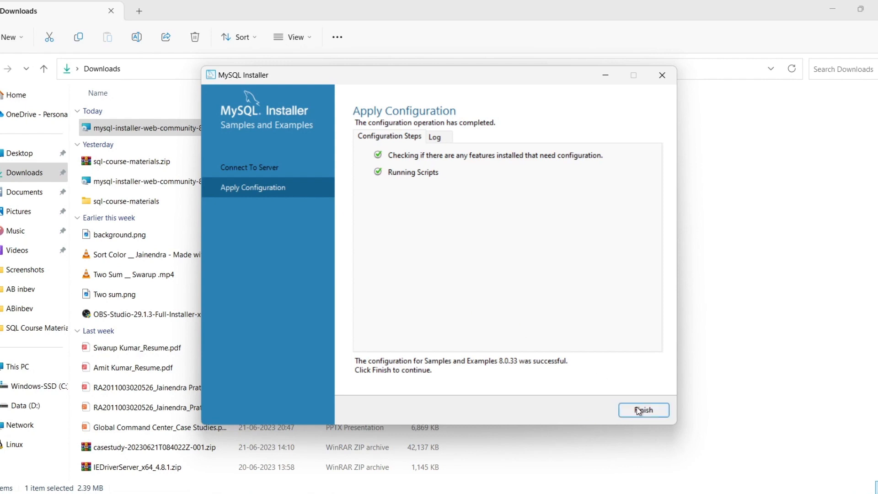
click(639, 411)
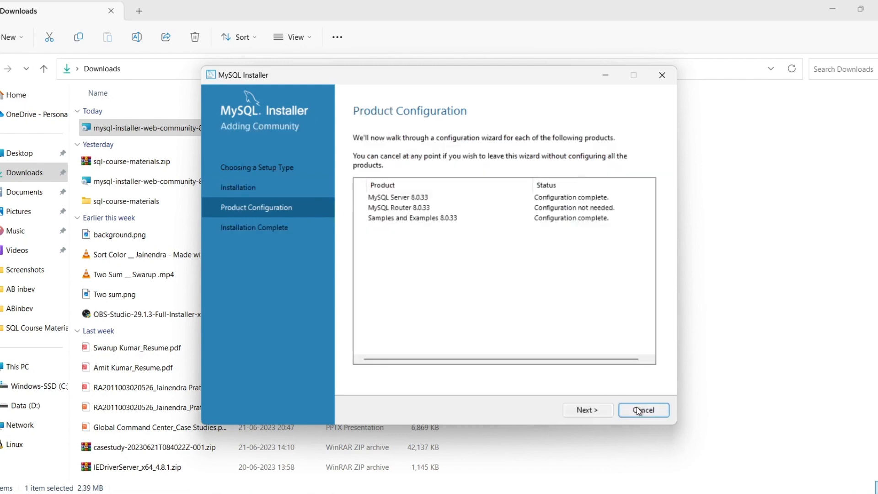
click(587, 411)
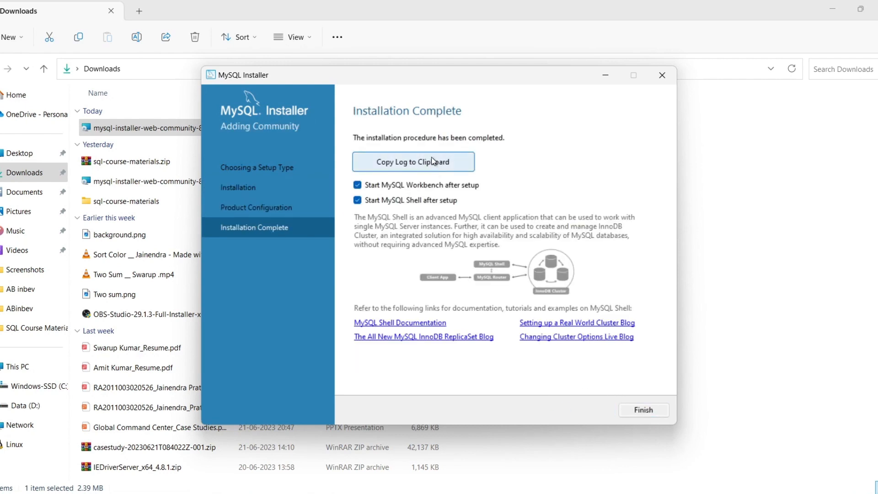
click(643, 411)
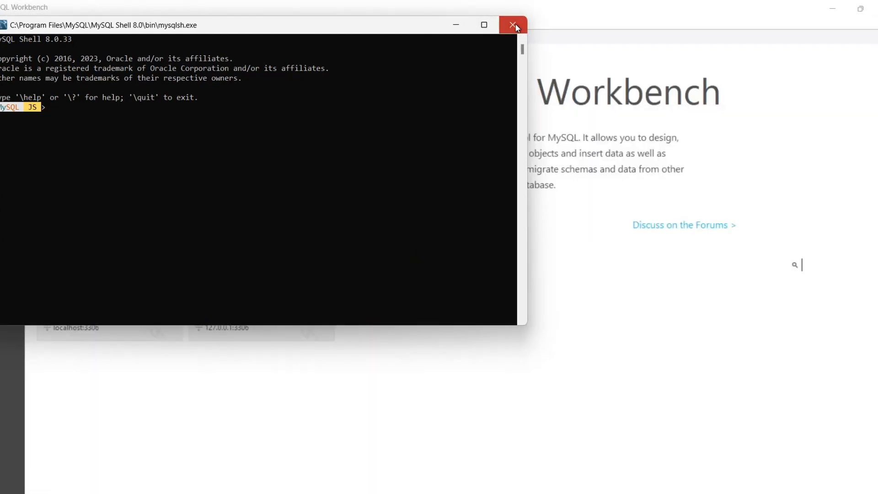
Close the MySQL Shell console and the MySQL Workbench window
click(512, 25)
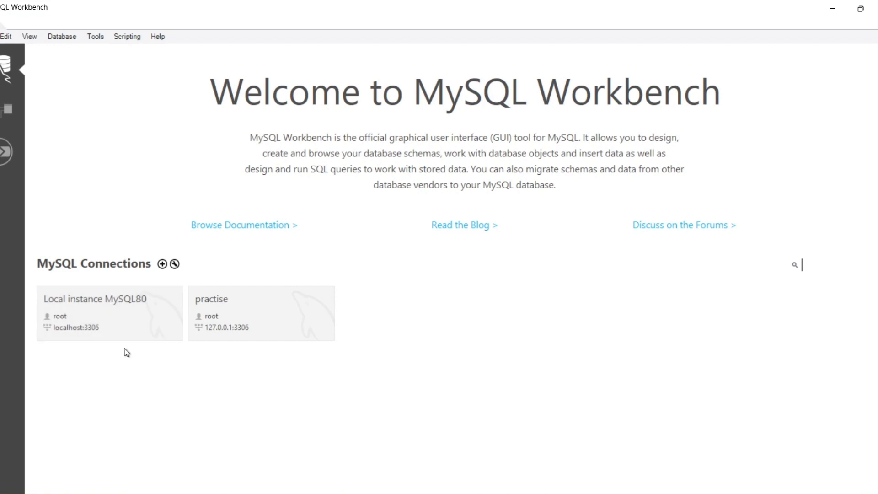
click(877, 8)
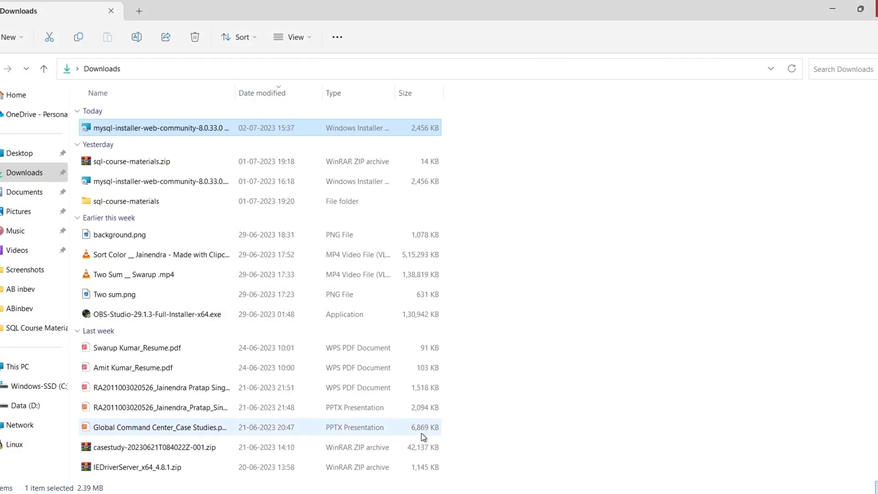
Find Workbench through Windows search, launch it and open the practise connection
key(super)
text(w)
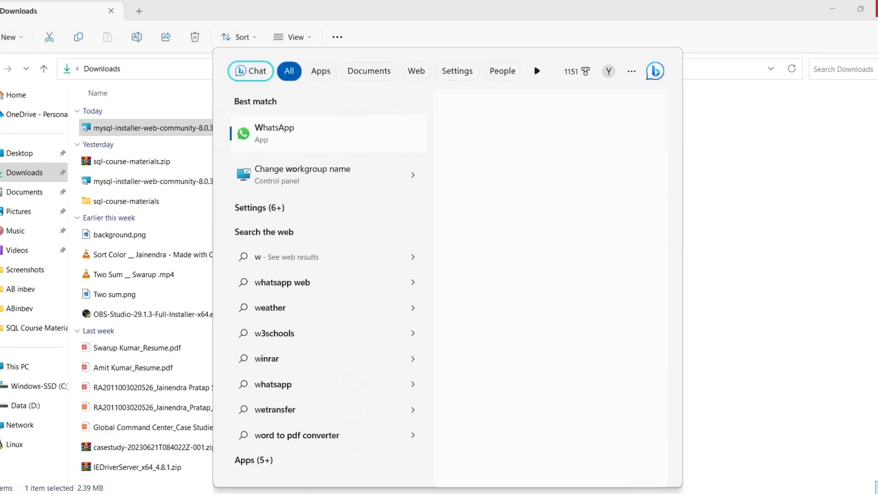
text(ork)
click(324, 133)
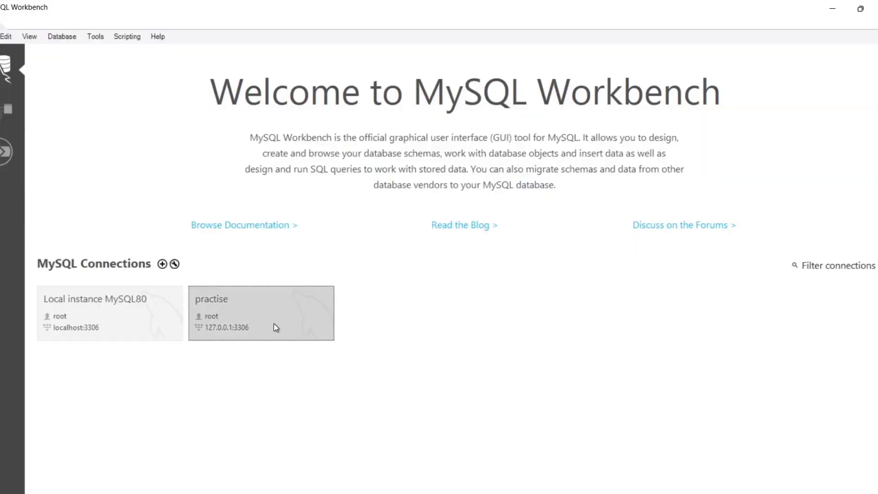
click(275, 326)
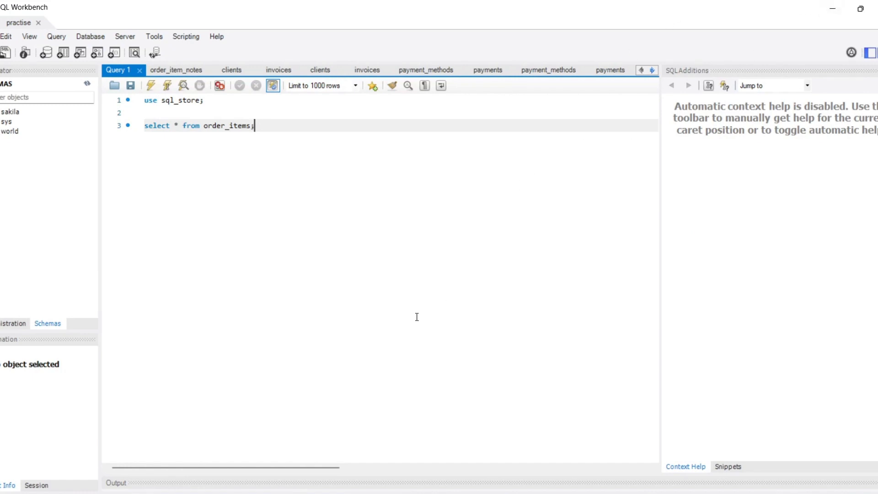
Switch to File Explorer and browse to the folder C:\Program Files\MySQL\MySQL Server 8.0\bin
mouse_move(400, 493)
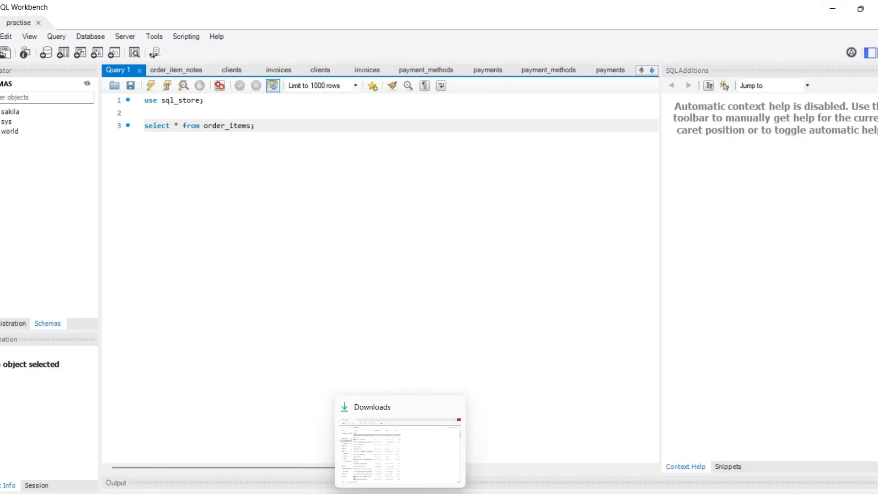
click(400, 450)
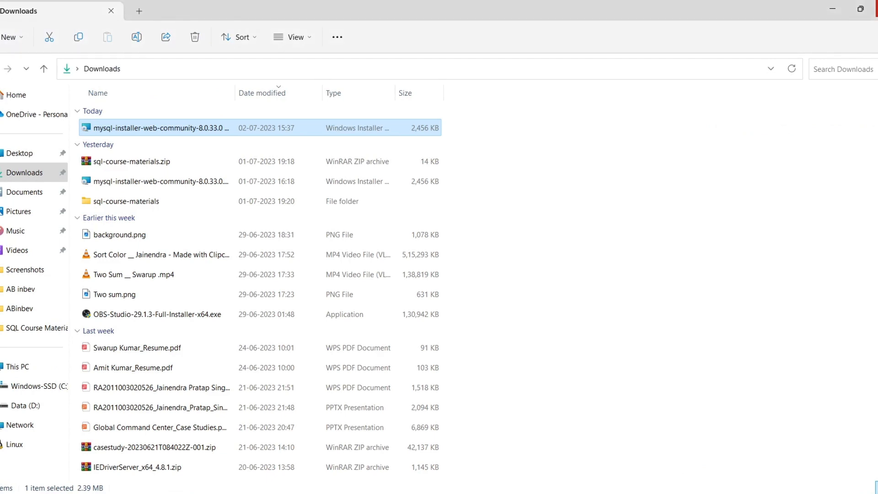
click(46, 387)
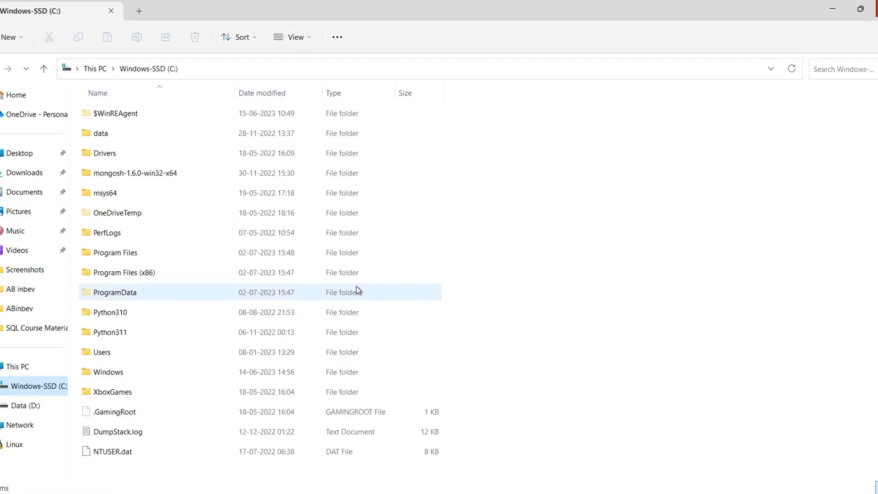
click(196, 252)
double_click(195, 252)
scroll(159, 330, down, 3)
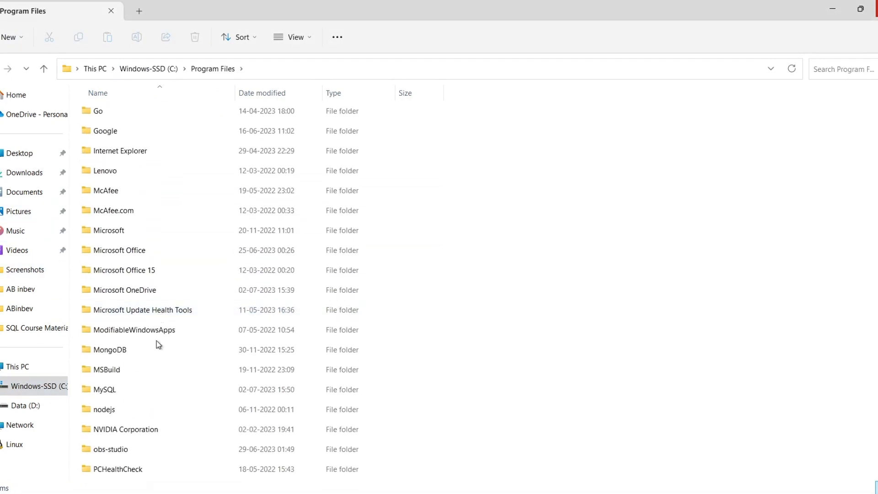
double_click(134, 390)
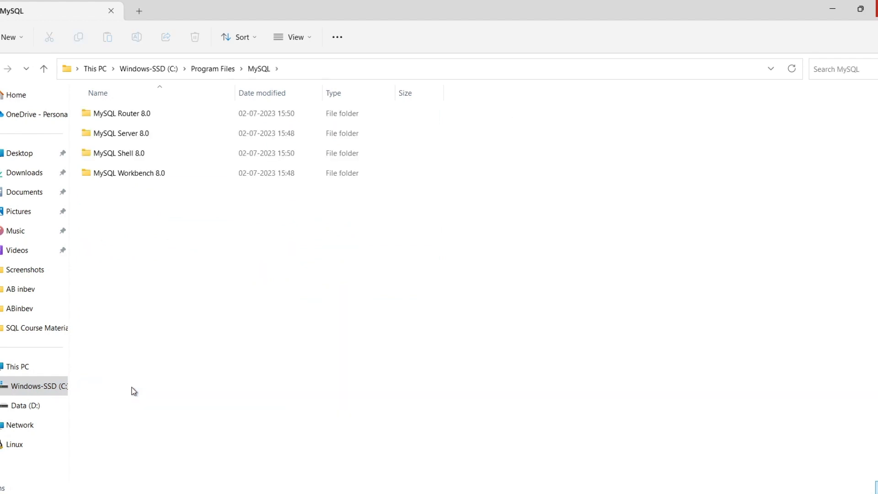
double_click(149, 134)
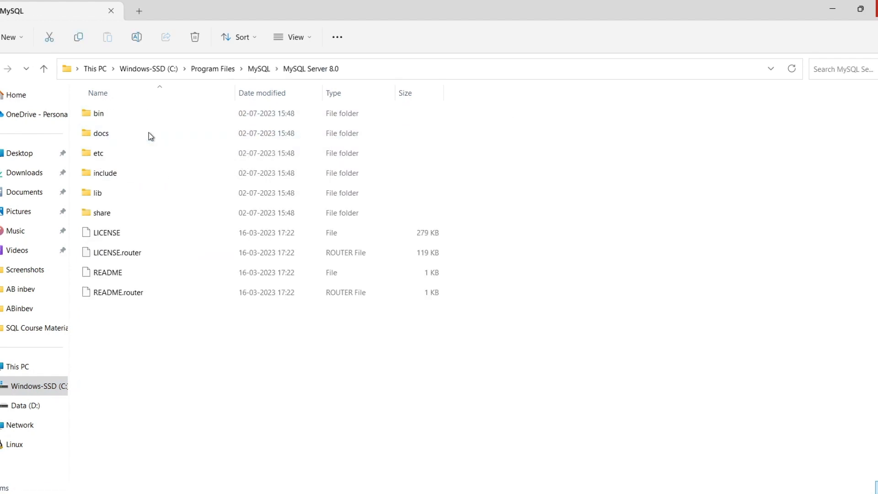
double_click(131, 116)
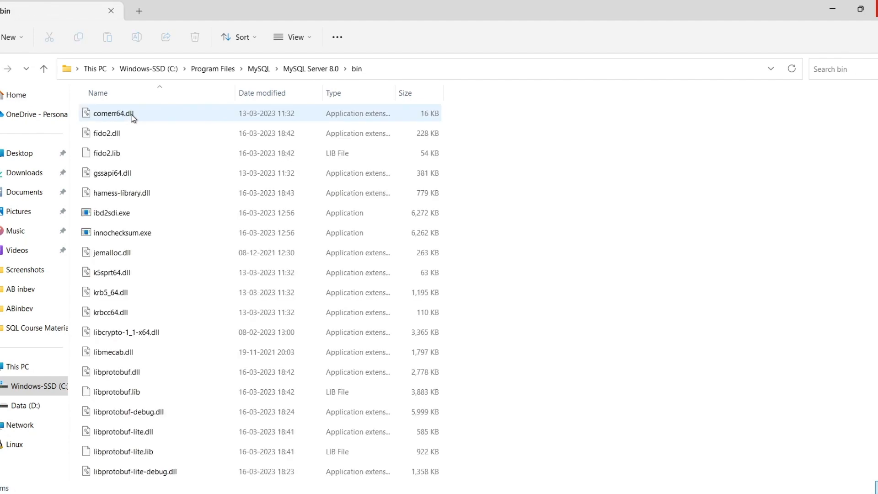
Copy the full folder path of the MySQL Server 8.0 bin directory
click(386, 67)
drag(231, 68, 65, 68)
key(ctrl+c)
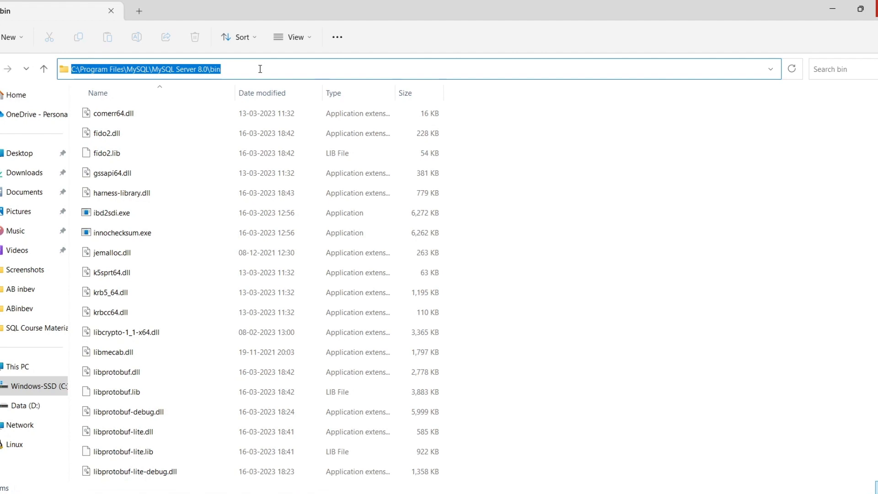
click(579, 265)
Search Windows for the system environment variables settings and open the Environment Variables dialog
key(super)
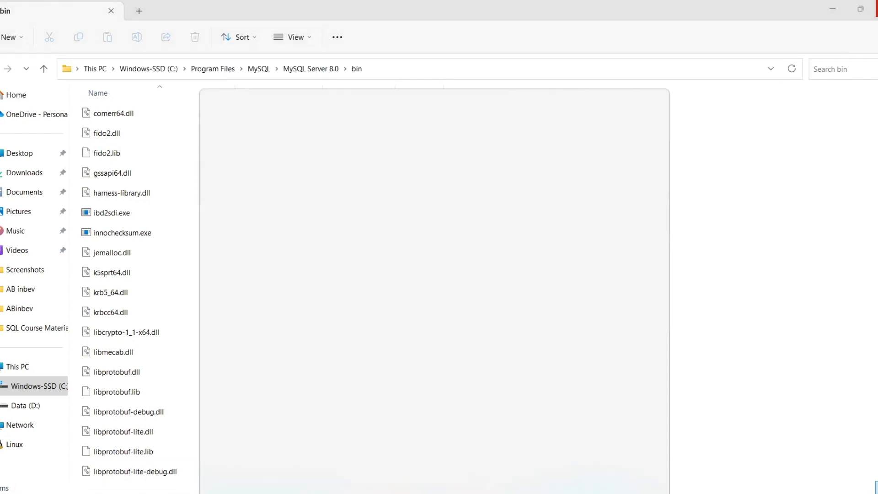
text(environm)
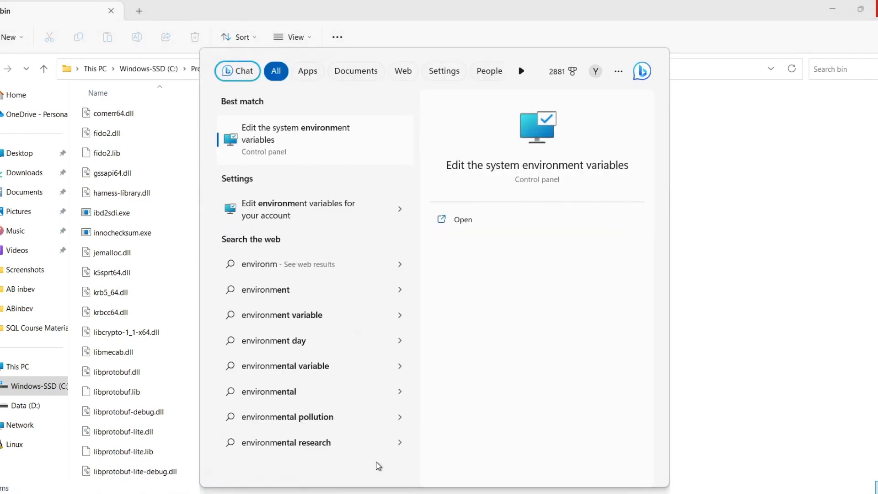
key(Return)
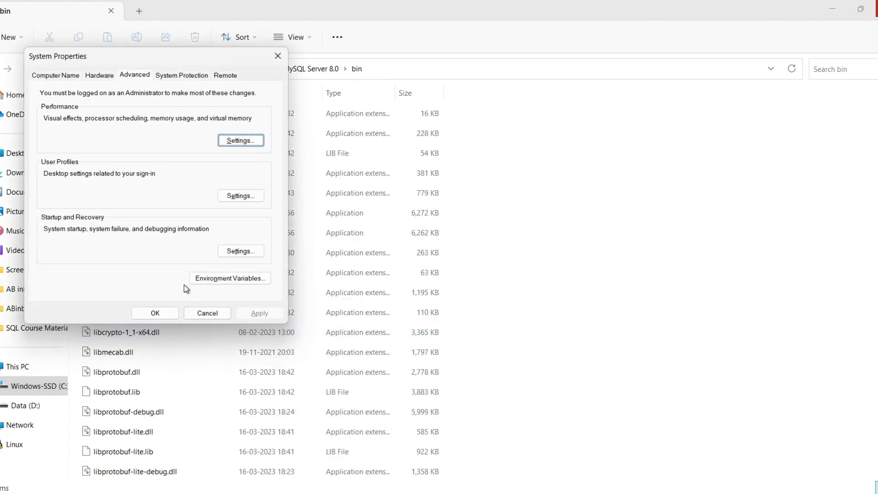
click(229, 282)
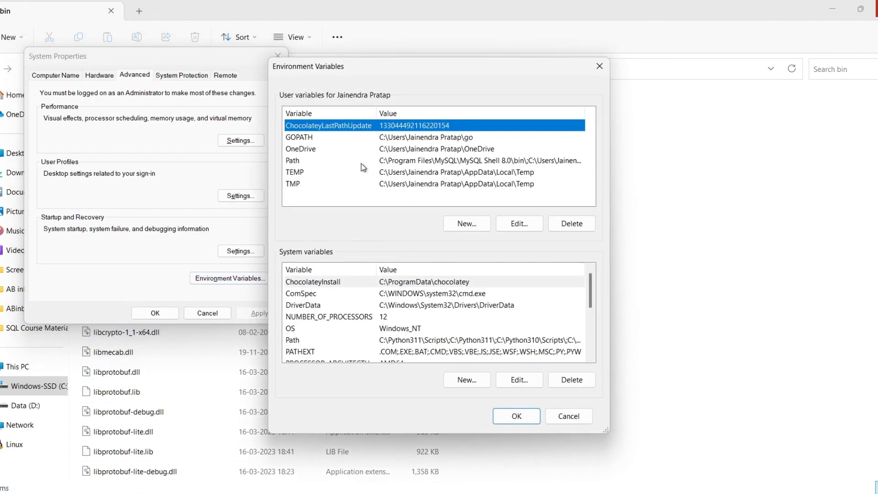
Add C:\Program Files\MySQL\MySQL Server 8.0\bin as a new entry in the user Path variable and confirm all dialogs
click(365, 161)
double_click(357, 161)
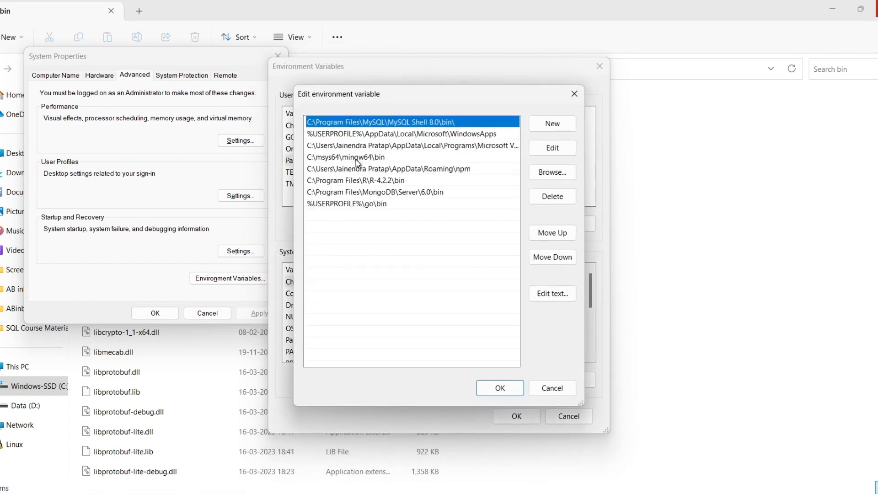
click(553, 125)
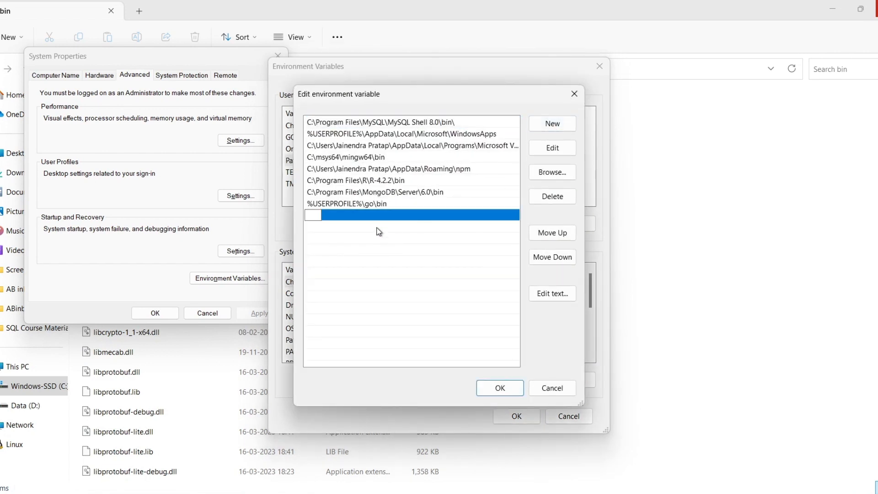
key(ctrl+v)
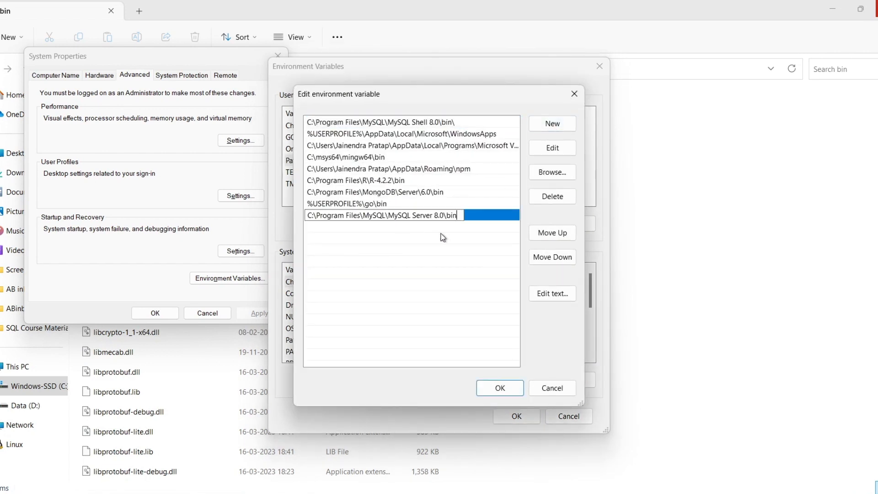
click(492, 389)
click(516, 417)
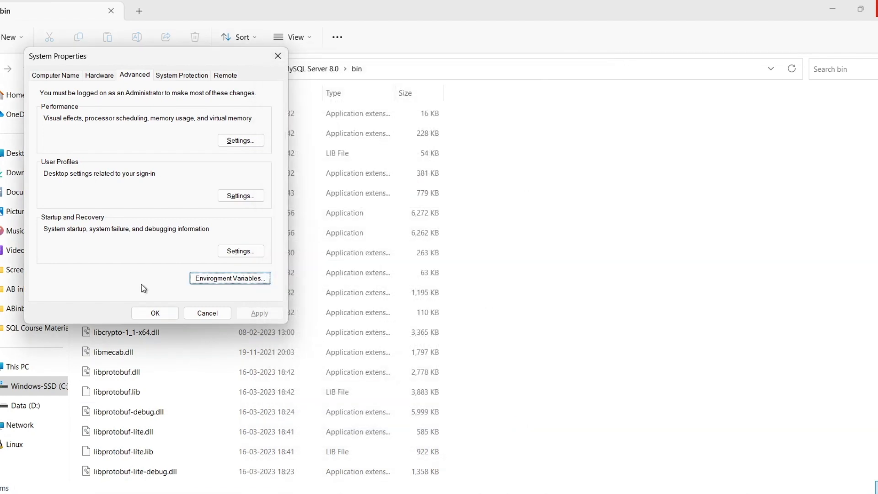
click(156, 314)
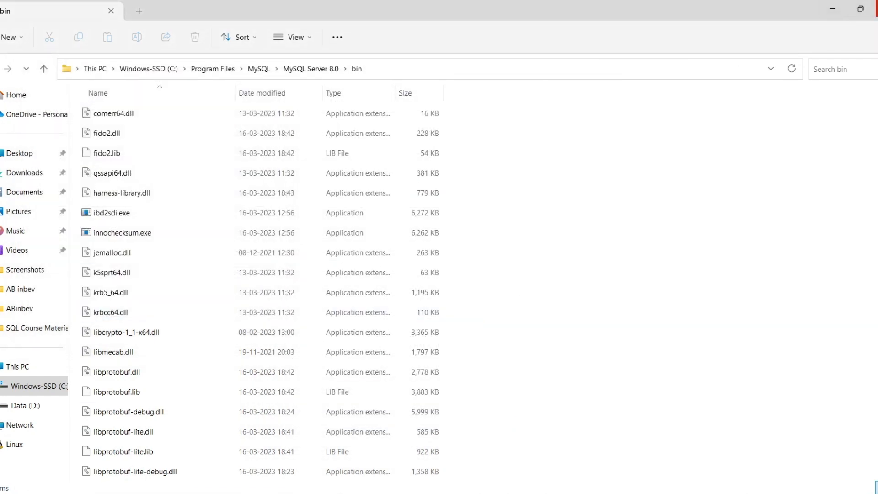
Close File Explorer and inspect the contents of the sys schema in MySQL Workbench, collapsing it again
click(876, 8)
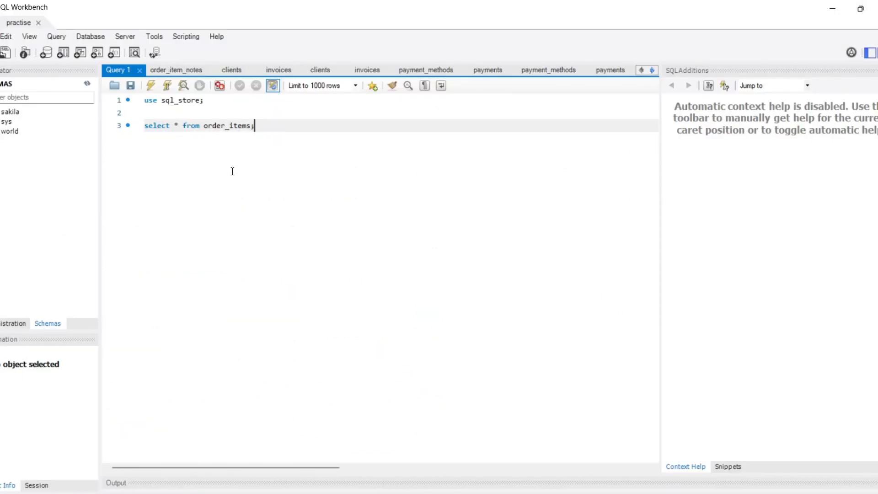
click(0, 121)
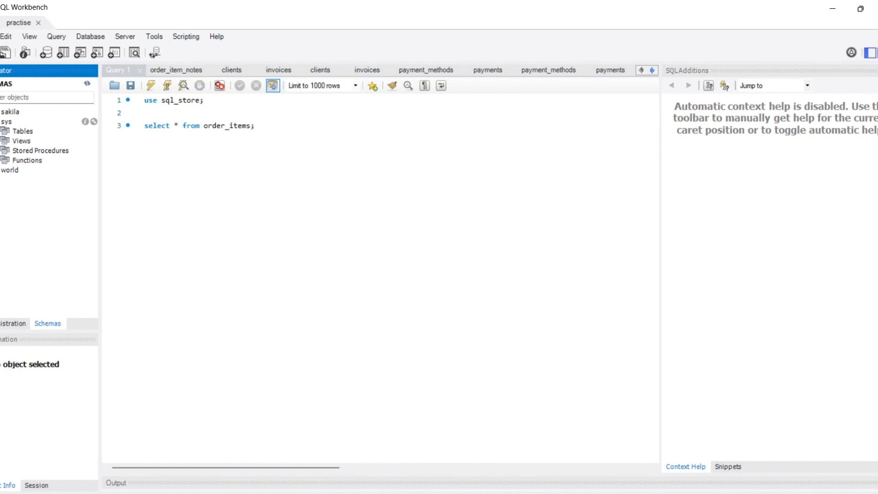
click(0, 132)
click(0, 131)
click(0, 122)
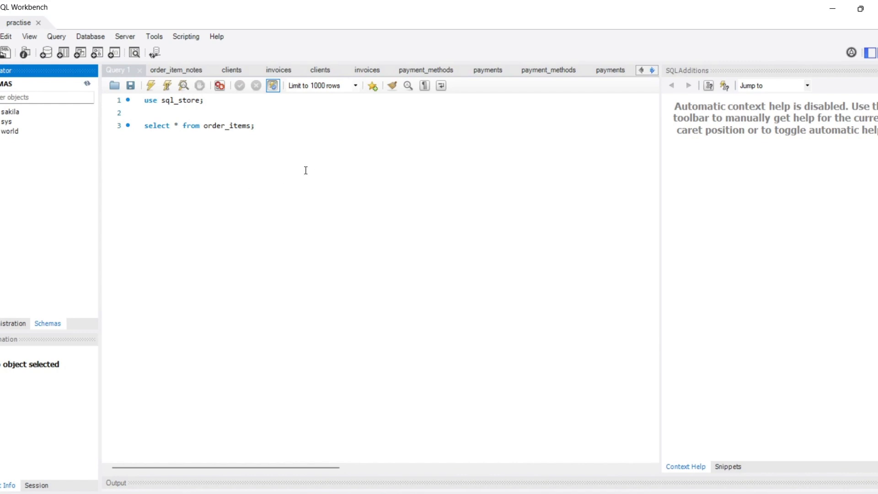
Remove the blank line between the use and select statements in the Query 1 script
click(215, 114)
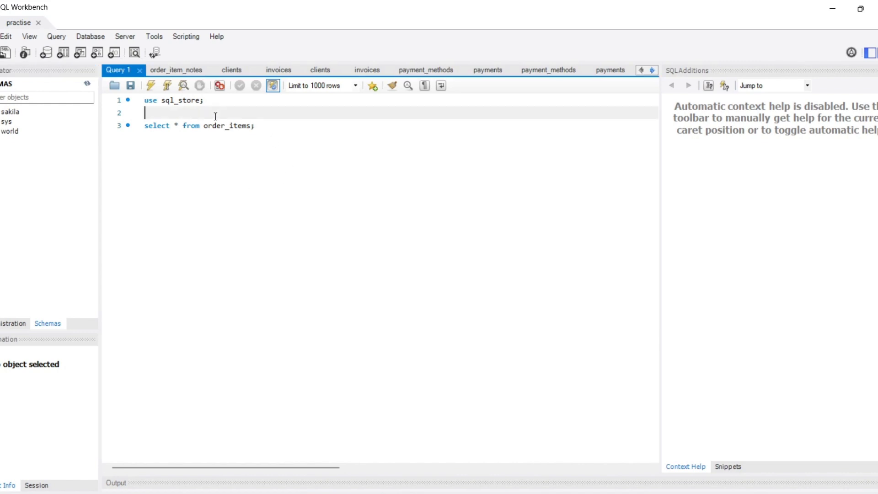
key(BackSpace)
click(259, 112)
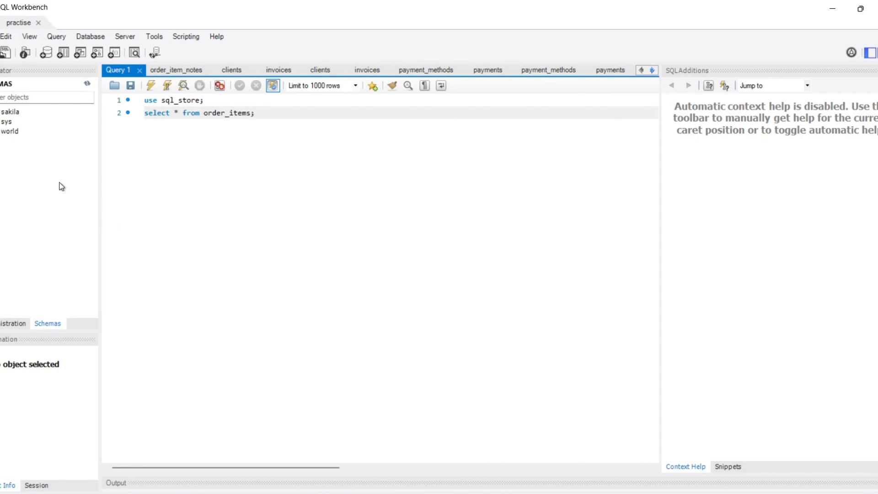
Open the SQL script create-databases.sql from the SQL Course Materials folder
click(5, 54)
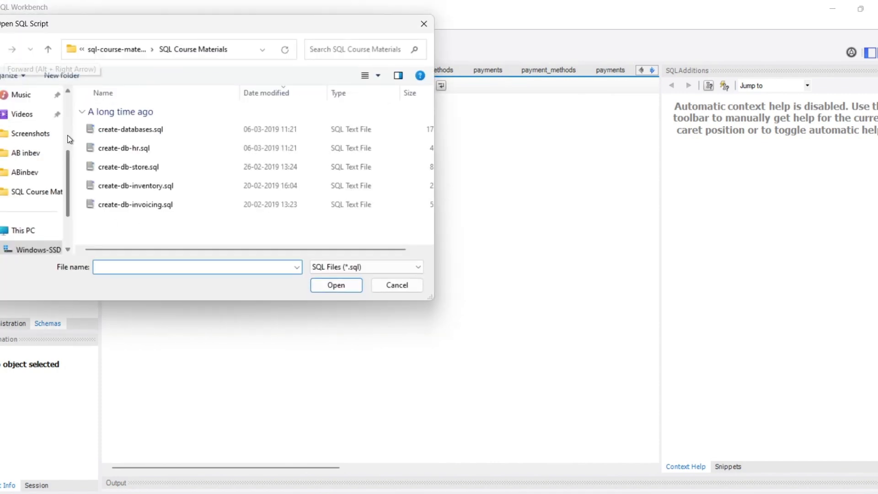
click(131, 131)
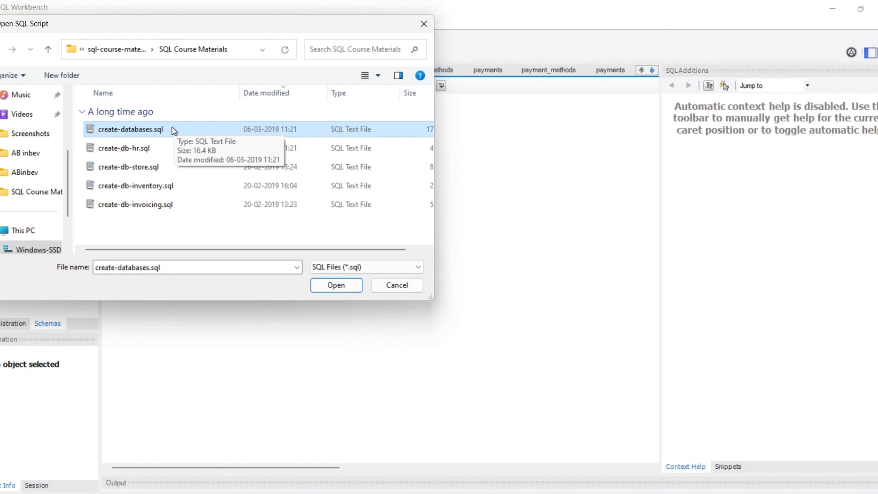
click(340, 286)
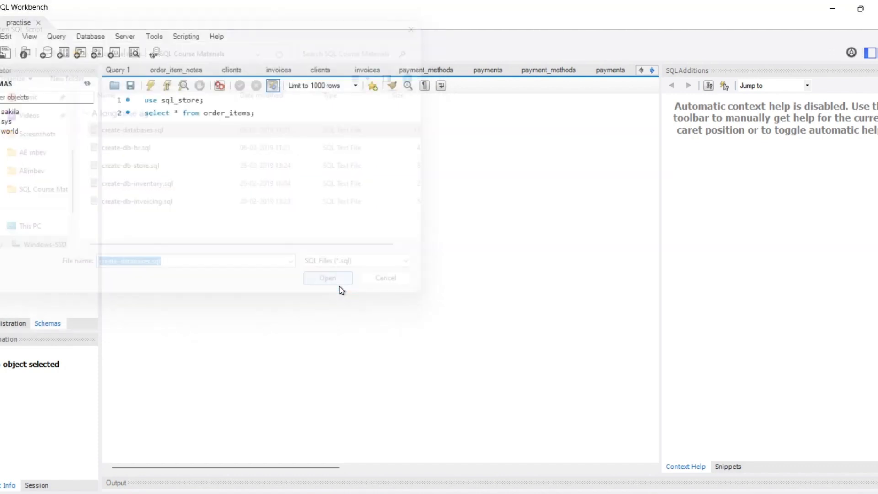
Look through the create-databases script, execute it in full and refresh the schema list
click(426, 291)
scroll(426, 291, down, 20)
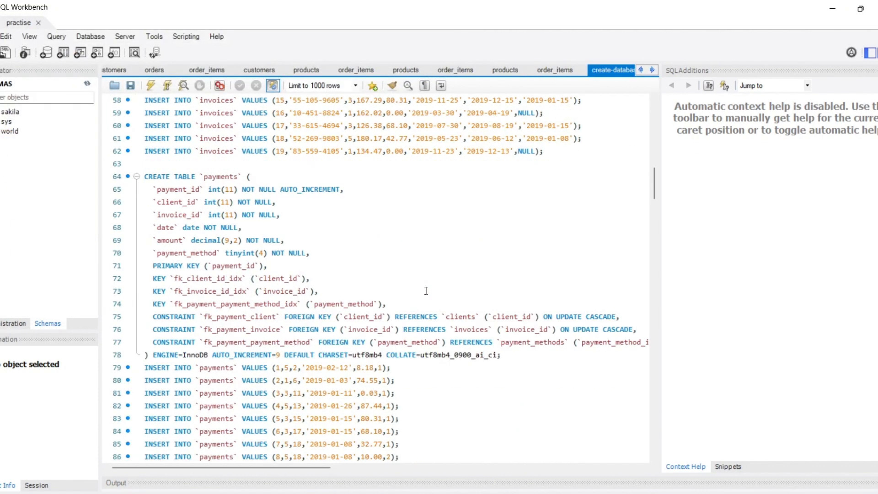
scroll(426, 291, up, 20)
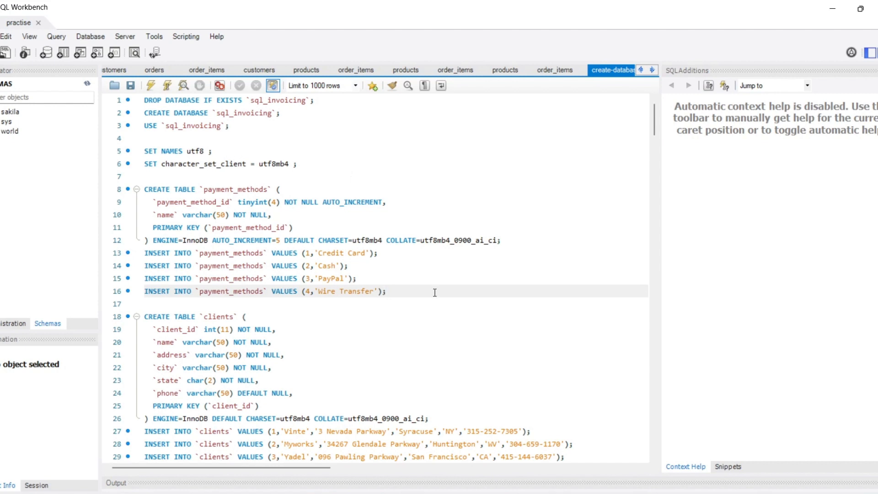
key(ctrl+shift+Return)
click(88, 83)
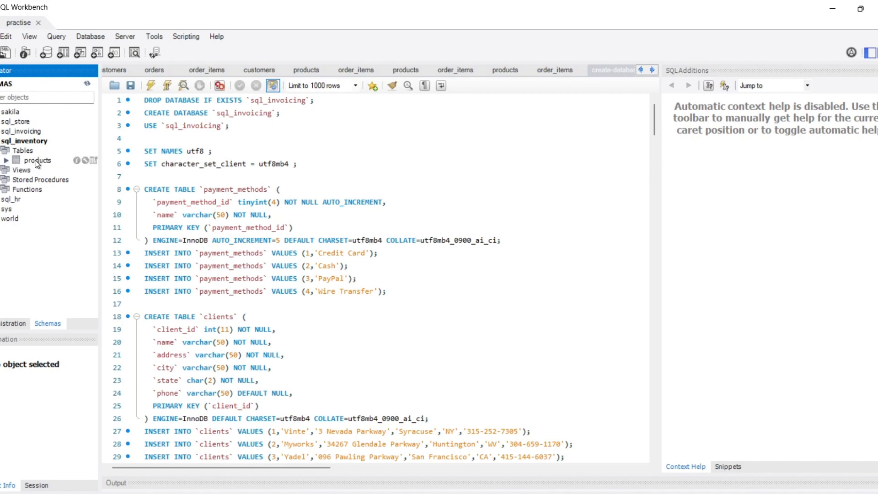
Display all rows of the products table in the sql_inventory schema
click(36, 161)
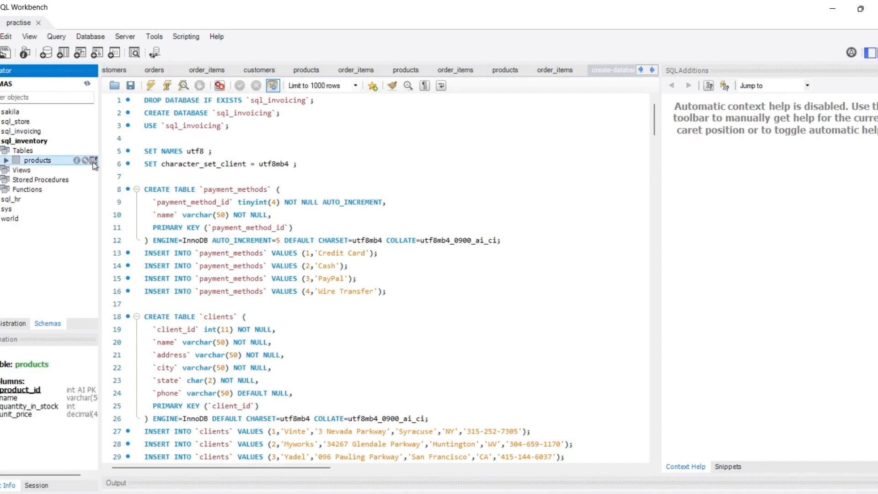
click(93, 161)
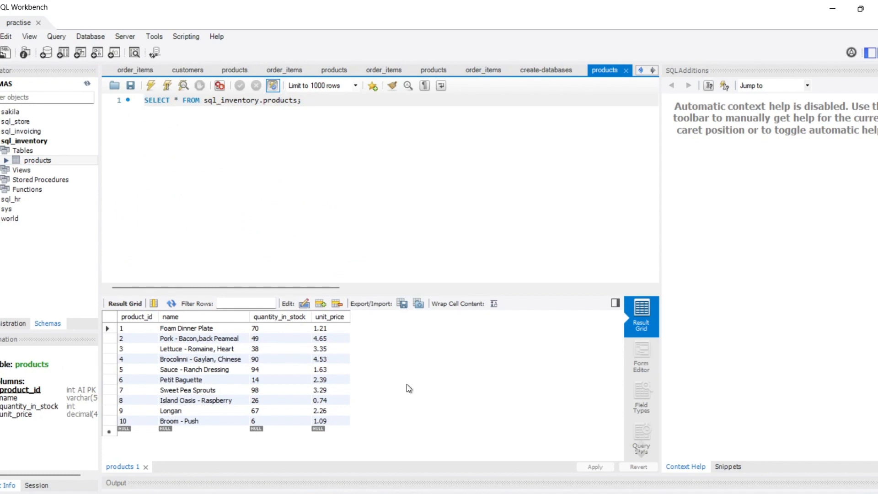
Add "order by name" on a new line before the products query's semicolon and run the query
click(299, 100)
key(Return)
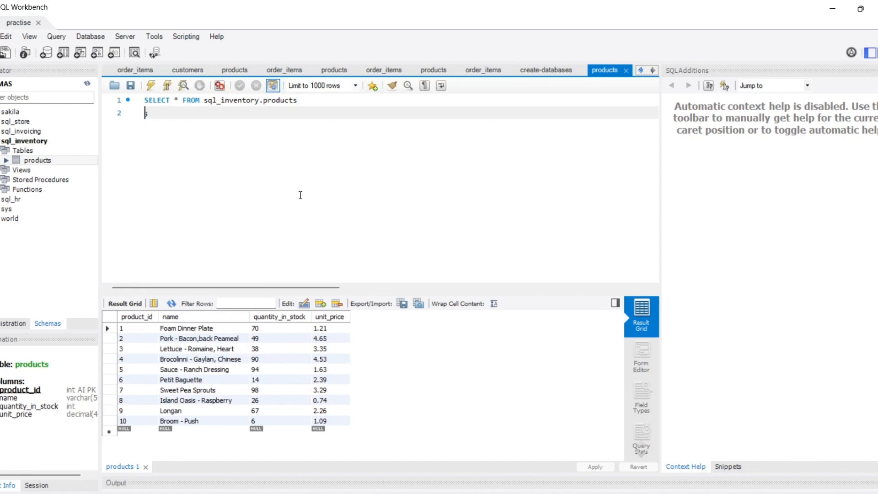
text(order by name)
key(ctrl+Return)
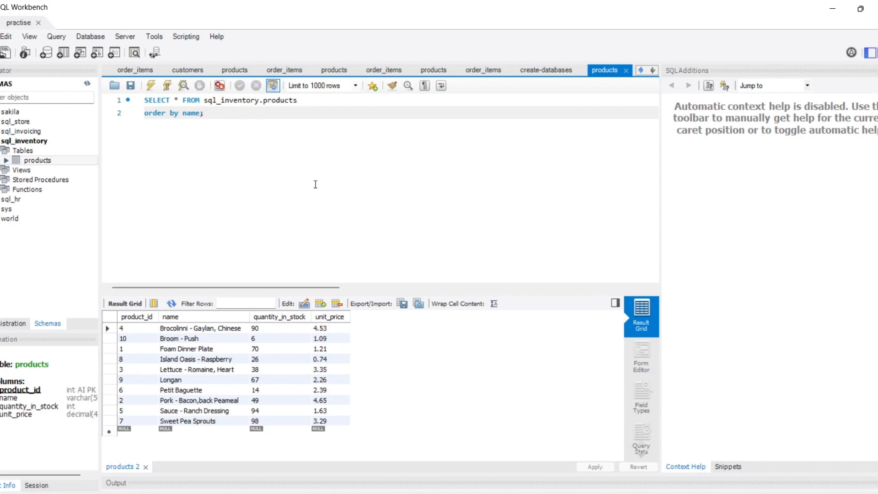
click(241, 113)
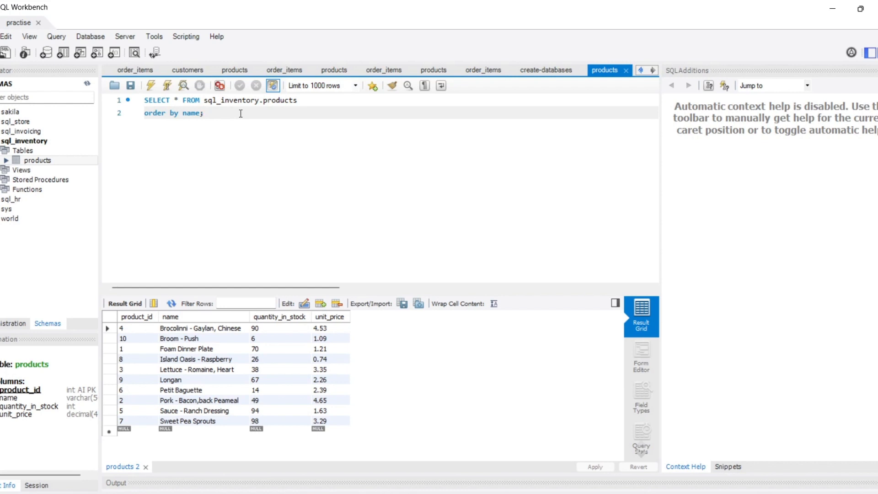